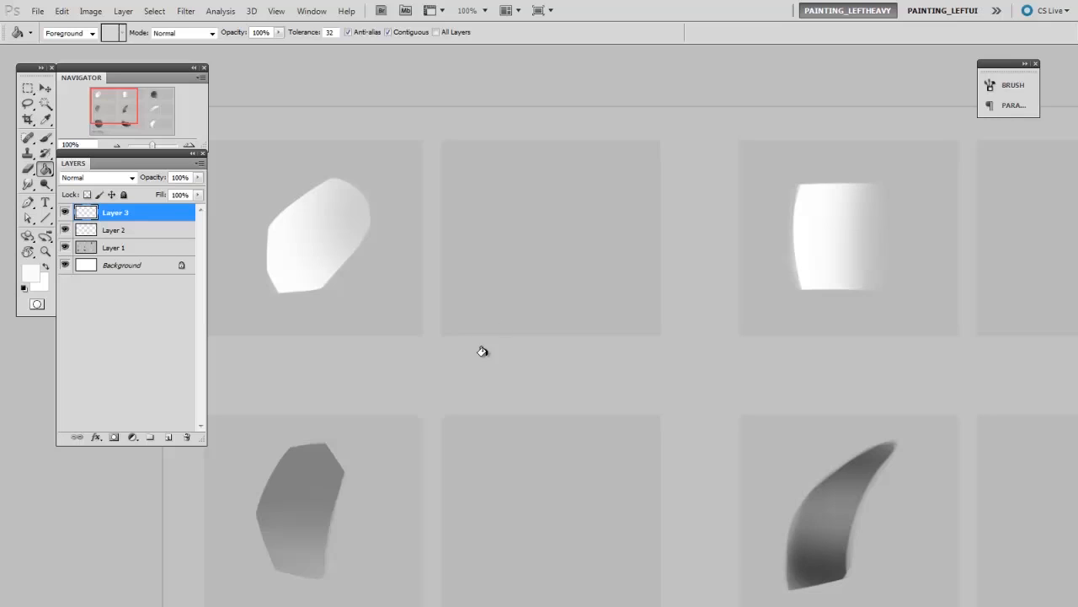
- Create a new layer and choose the 40 px soft round brush for the first copy study
key("ctrl+shift+alt+n")
key("b")
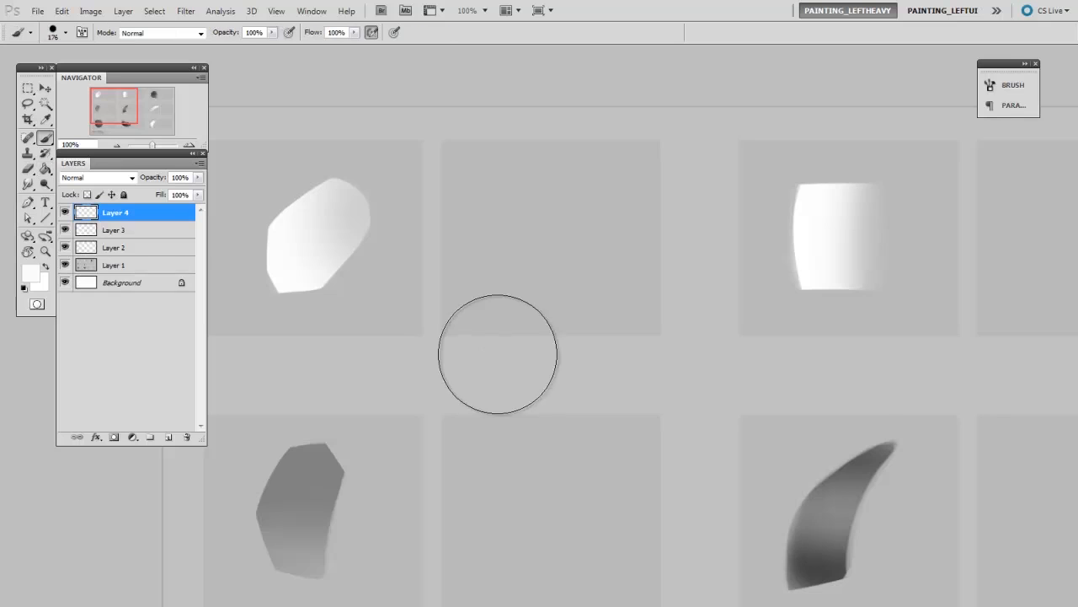
right_click(497, 354)
left_click(524, 434)
left_click(430, 275, "alt")
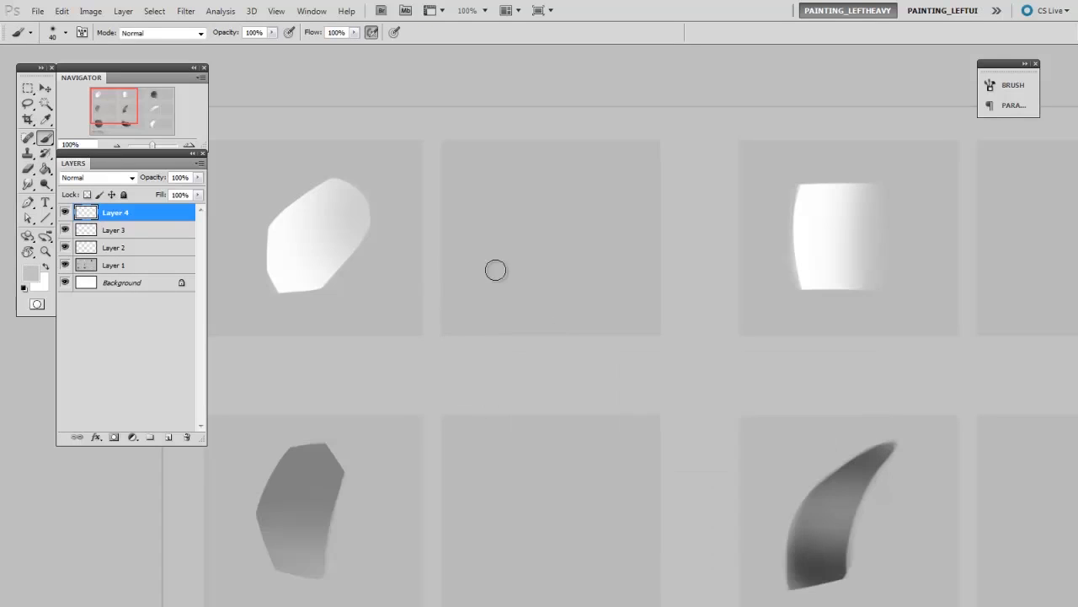
- Paint a large soft white glow in the empty box beside the white rounded shape, enlarging the brush up to 300 px
key("bracketright")
key("bracketright")
key("bracketright")
key("bracketright")
key("bracketright")
key("bracketright")
key("bracketright")
key("bracketright")
key("bracketright")
key("bracketright")
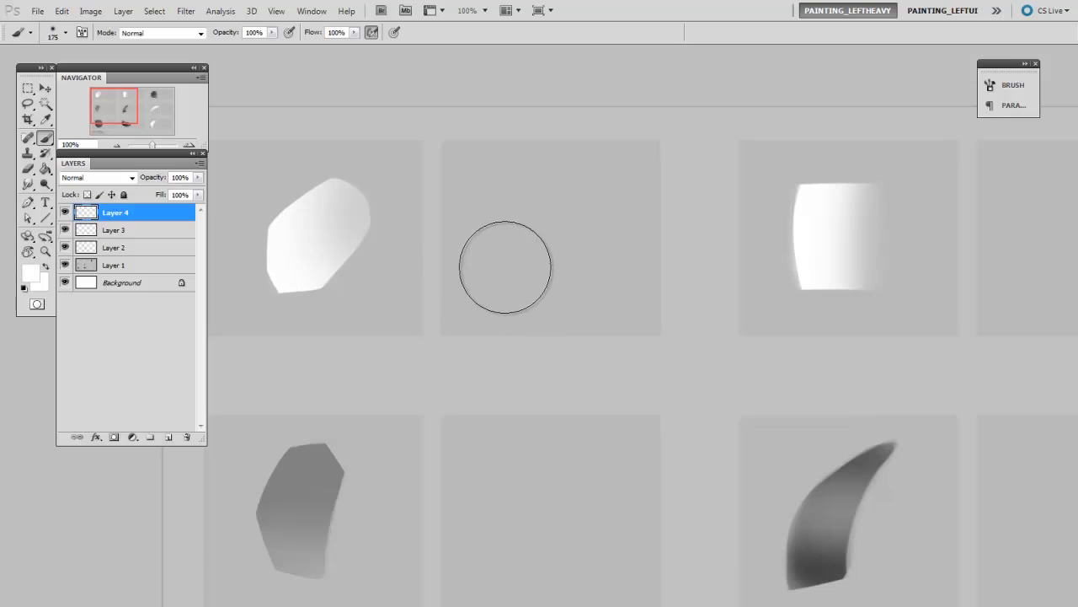
left_click(510, 267)
left_click_drag(511, 267, 533, 287)
key("bracketright")
key("bracketright")
key("bracketright")
key("bracketleft")
key("bracketleft")
key("bracketleft")
key("bracketleft")
key("bracketright")
key("bracketright")
left_click_drag(539, 248, 554, 249)
key("bracketright")
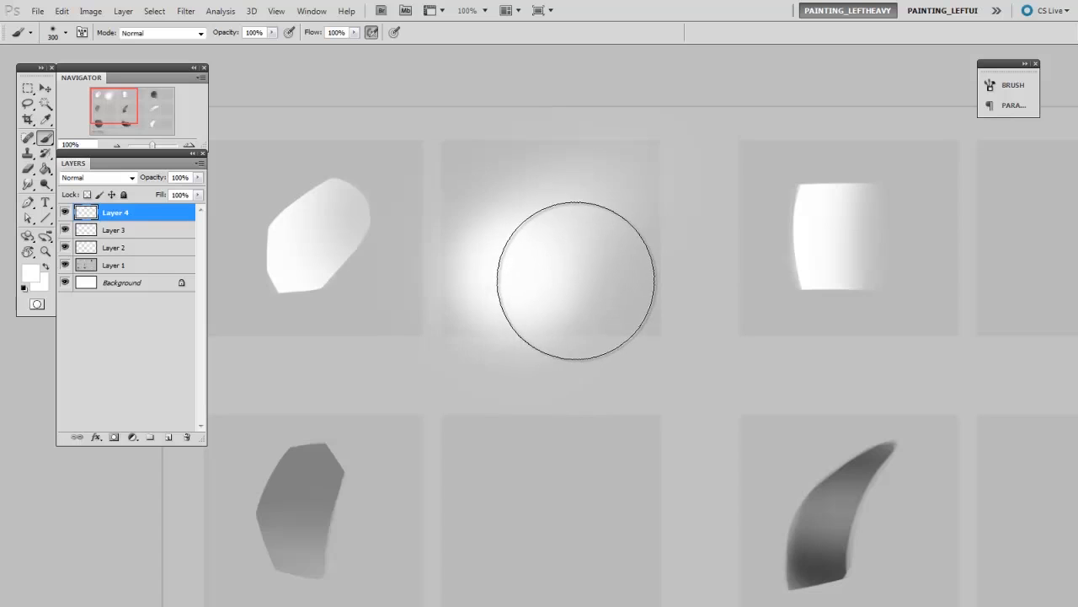
- Cut a crisp lower edge into the white glow with a hard round eraser
key("e")
right_click(579, 290)
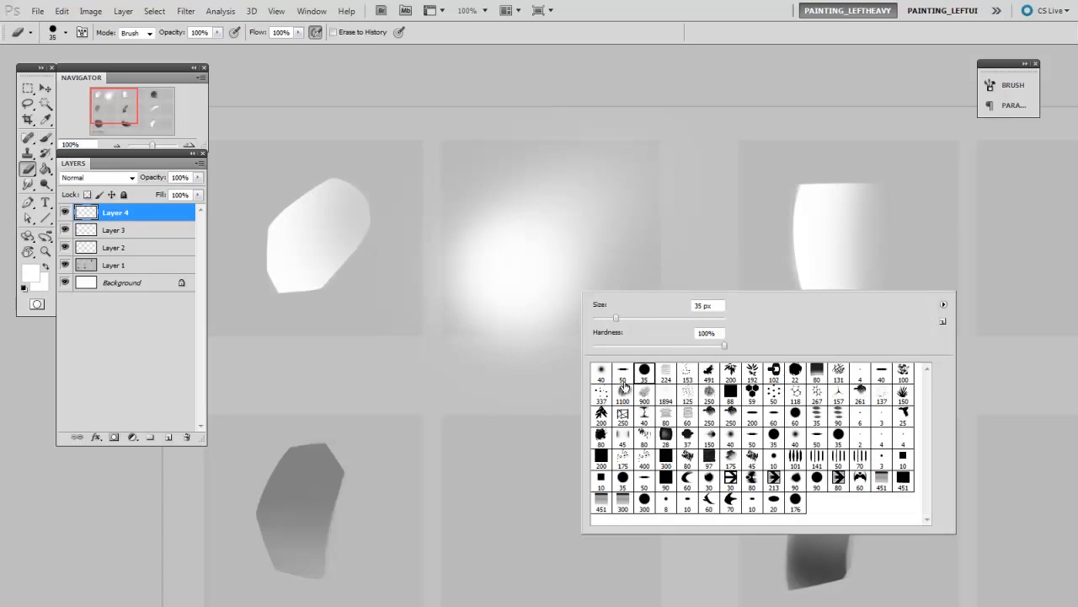
left_click(546, 294)
key("bracketright")
key("bracketright")
key("bracketright")
key("bracketright")
left_click_drag(454, 342, 556, 324)
mouse_move(468, 341)
left_mouse_down()
mouse_move(604, 336)
mouse_move(481, 345)
mouse_move(632, 322)
left_mouse_up()
key("bracketleft")
key("bracketleft")
mouse_move(513, 323)
left_mouse_down()
mouse_move(444, 265)
mouse_move(478, 324)
mouse_move(428, 268)
left_mouse_up()
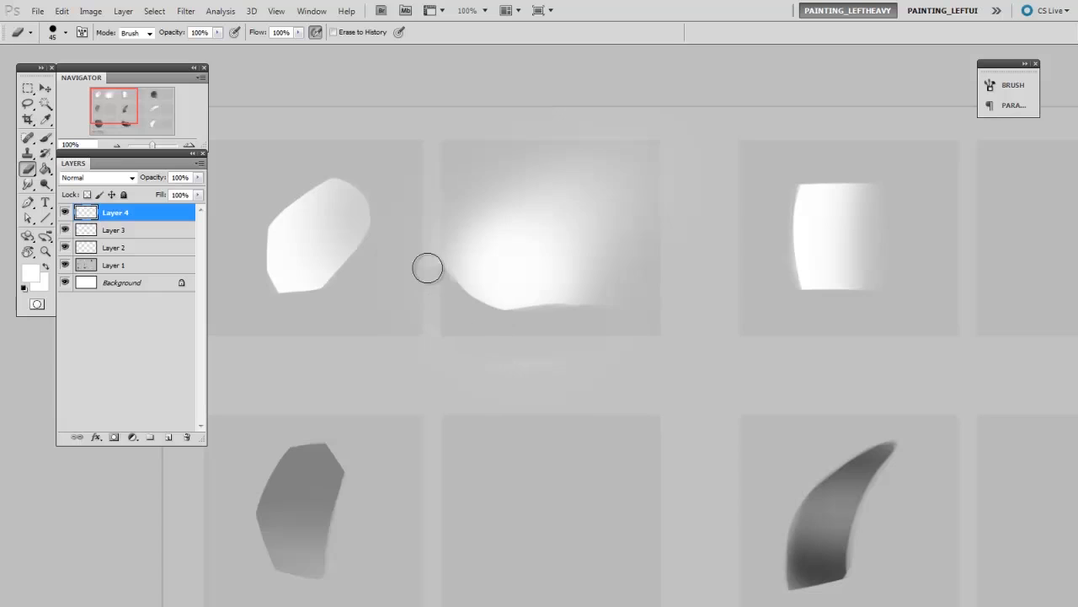
- Erase the glow's left side and upper slope to match the reference silhouette
mouse_move(460, 311)
left_mouse_down()
mouse_move(473, 202)
mouse_move(525, 152)
left_mouse_up()
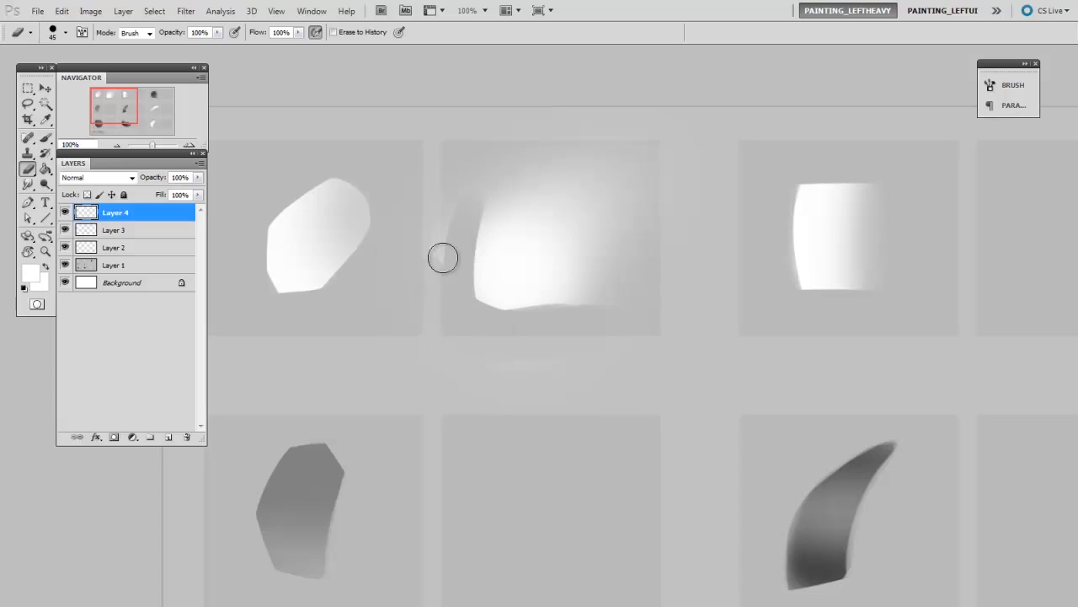
left_click_drag(464, 233, 660, 143)
mouse_move(508, 180)
left_mouse_down()
mouse_move(534, 151)
mouse_move(594, 145)
left_mouse_up()
- Trim the white shape's right side and upper-right corner with a smaller hard eraser
key("bracketright")
key("bracketleft")
key("bracketleft")
mouse_move(563, 313)
left_mouse_down()
mouse_move(641, 151)
mouse_move(605, 169)
mouse_move(596, 160)
mouse_move(635, 238)
left_mouse_up()
mouse_move(641, 184)
left_mouse_down()
mouse_move(610, 304)
mouse_move(639, 243)
mouse_move(616, 277)
left_mouse_up()
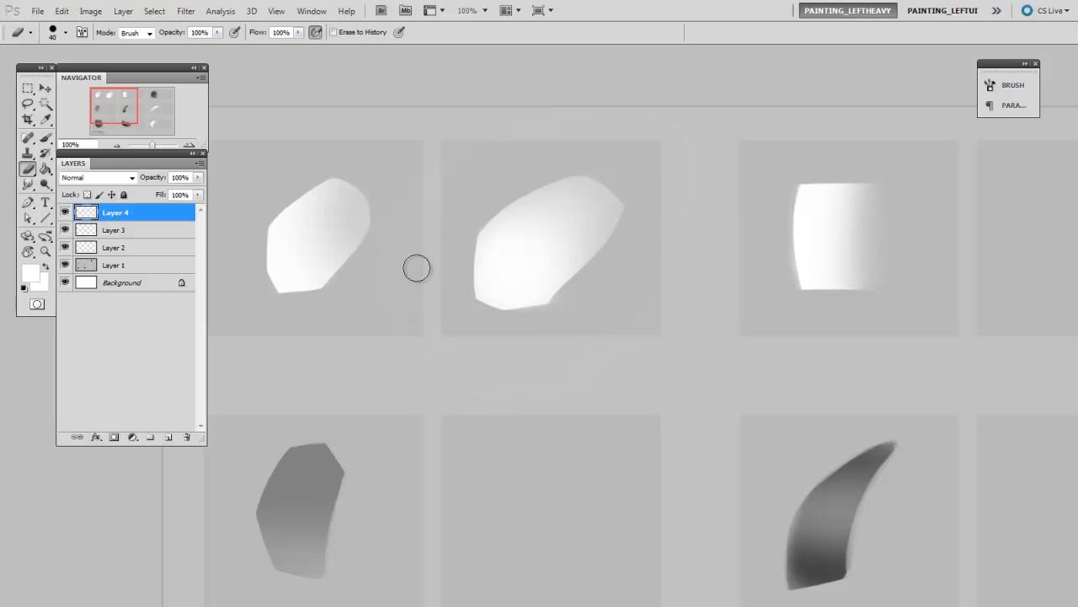
key("bracketleft")
left_click_drag(615, 189, 612, 197)
left_click_drag(611, 245, 597, 260)
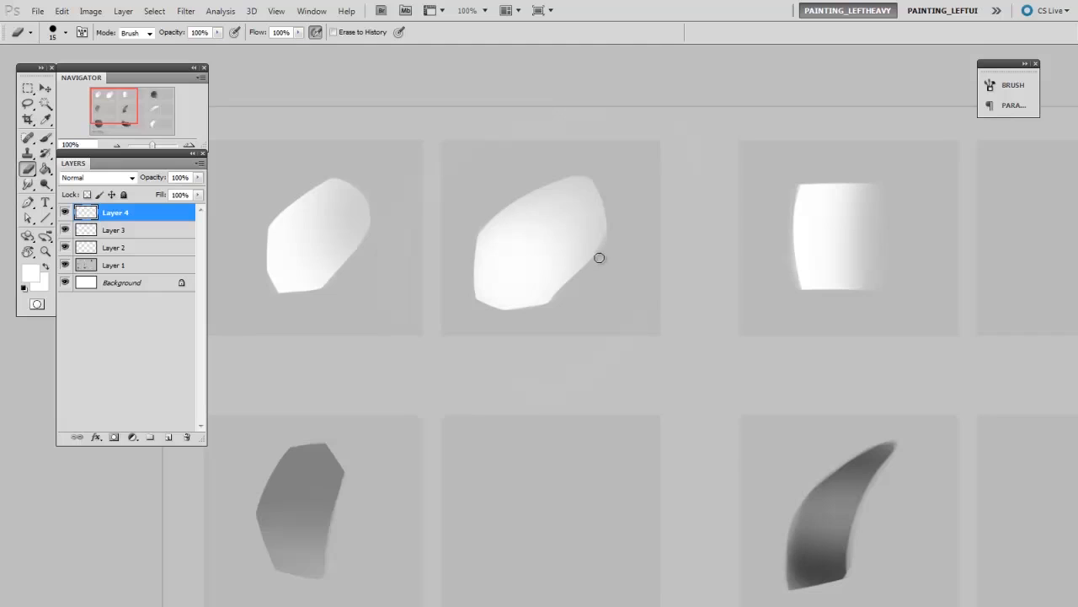
- Scale and reposition the white shape with Free Transform to match its reference
key("ctrl+t")
left_click_drag(344, 451, 386, 410)
left_click_drag(587, 351, 571, 361)
key("Return")
- On a new layer, paint a dark grey curved silhouette beside the horn-shaped reference with the hard round brush at 80 px
key("b")
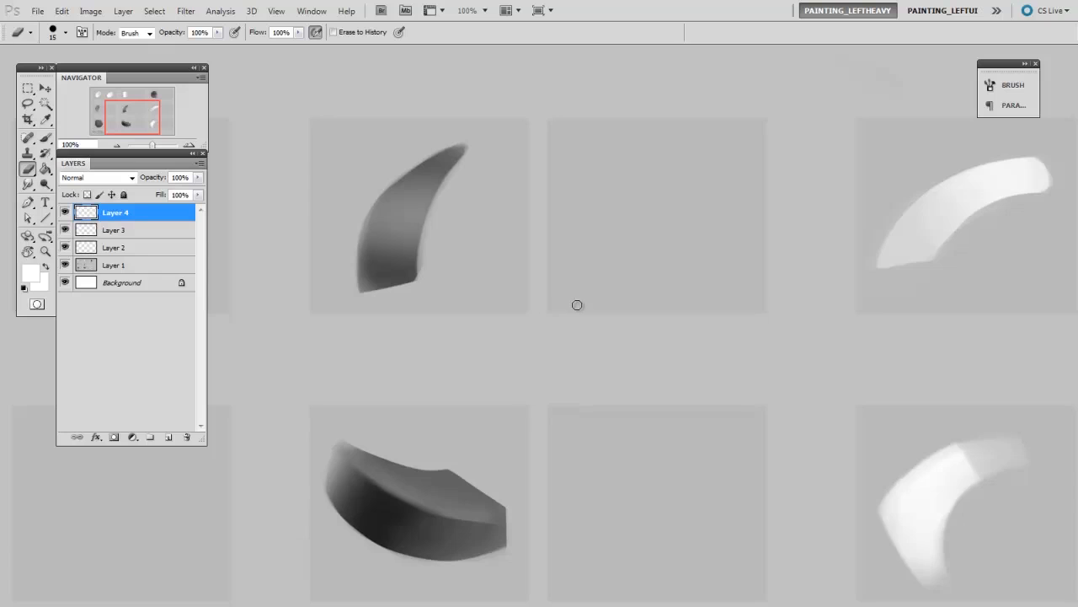
right_click(625, 293)
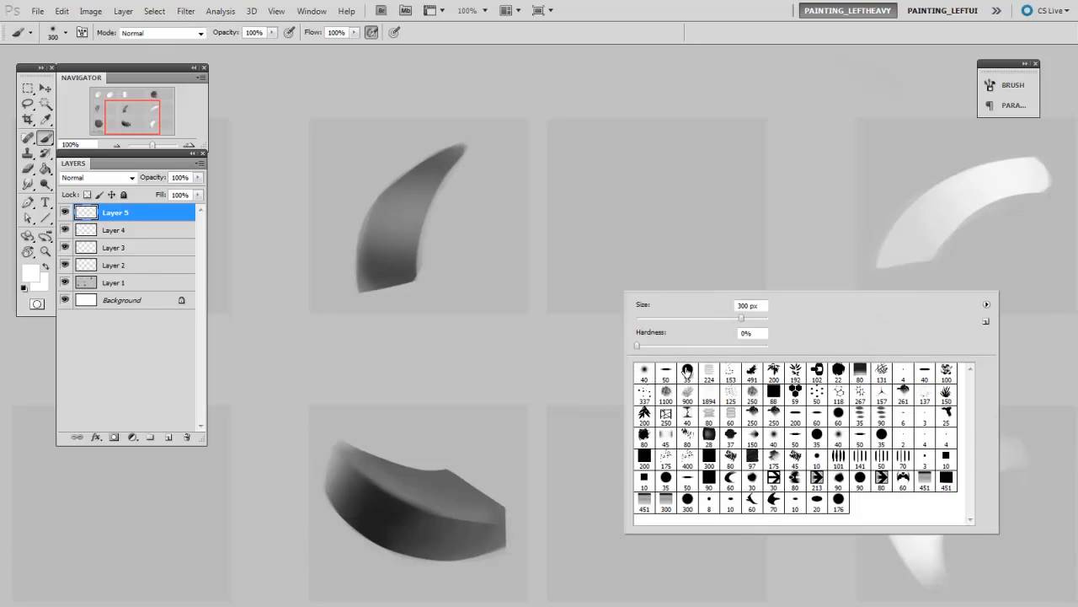
left_click(688, 370)
left_click(567, 387)
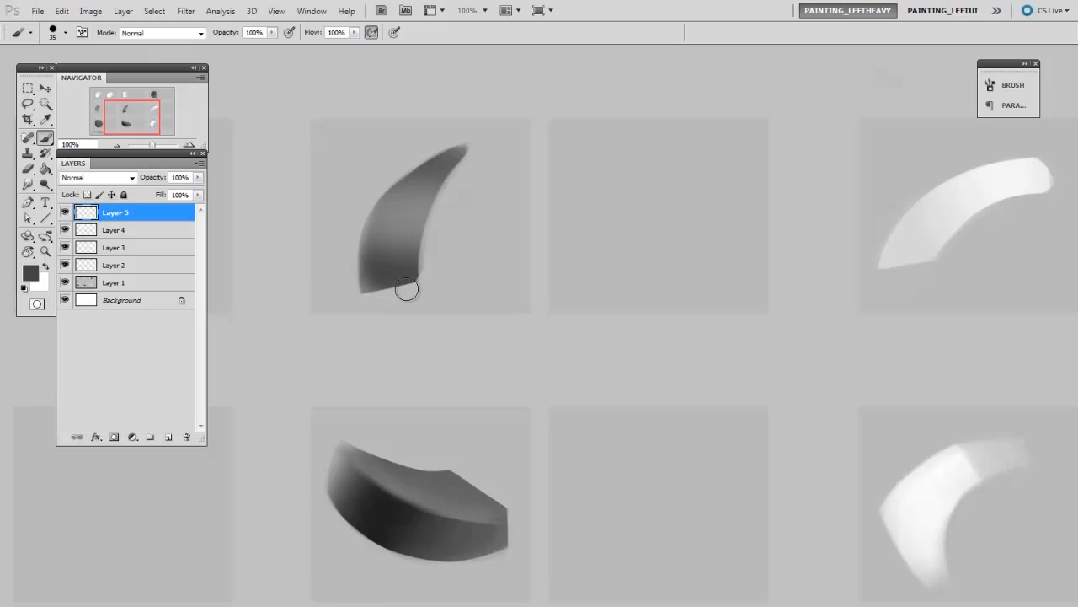
key("]")
key("]")
key("]")
key("]")
key("]")
key("]")
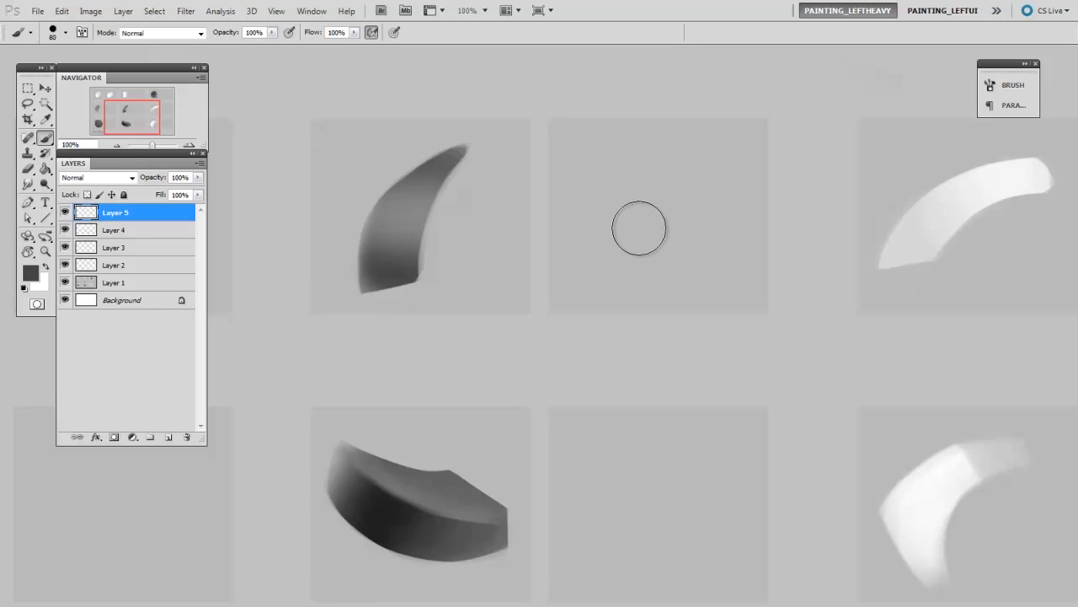
mouse_move(622, 271)
left_mouse_down()
mouse_move(645, 199)
mouse_move(615, 276)
mouse_move(637, 208)
mouse_move(613, 239)
mouse_move(615, 280)
mouse_move(687, 160)
mouse_move(632, 276)
mouse_move(689, 157)
mouse_move(630, 283)
mouse_move(709, 150)
mouse_move(650, 216)
mouse_move(716, 166)
mouse_move(646, 234)
left_mouse_up()
- On another new layer, paint a lighter grey sampled from the horn reference across the middle of the dark shape
key("]")
key("]")
key("]")
key("ctrl+shift+alt+n")
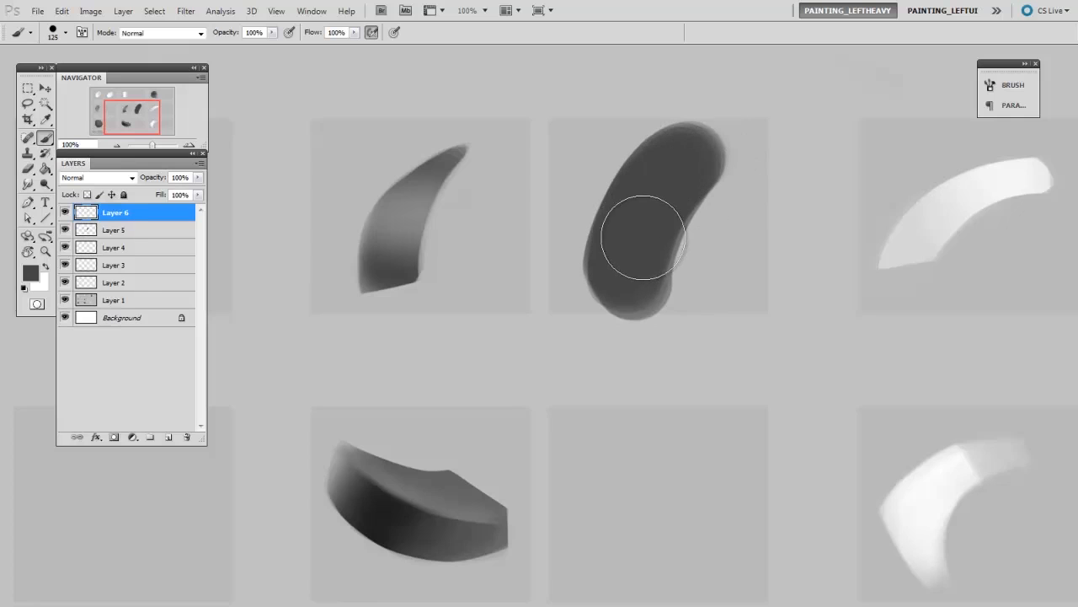
left_click(412, 213, "alt")
key("bracketleft")
mouse_move(594, 206)
left_mouse_down()
mouse_move(669, 193)
mouse_move(700, 213)
mouse_move(643, 199)
mouse_move(655, 247)
mouse_move(661, 205)
mouse_move(621, 221)
mouse_move(655, 216)
mouse_move(635, 217)
mouse_move(649, 168)
mouse_move(611, 221)
mouse_move(679, 235)
mouse_move(611, 211)
left_mouse_up()
key("bracketright")
- Soften the lighter grey band with a large soft round eraser and merge its layer into the dark shape's layer
key("e")
right_click(632, 214)
left_click(643, 300)
left_click(596, 272)
key("bracketright")
key("bracketright")
key("bracketright")
key("bracketright")
key("bracketright")
key("bracketright")
key("bracketright")
mouse_move(619, 269)
left_mouse_down()
mouse_move(696, 291)
mouse_move(604, 273)
mouse_move(704, 297)
left_mouse_up()
key("bracketright")
key("bracketright")
key("bracketright")
key("bracketright")
key("bracketleft")
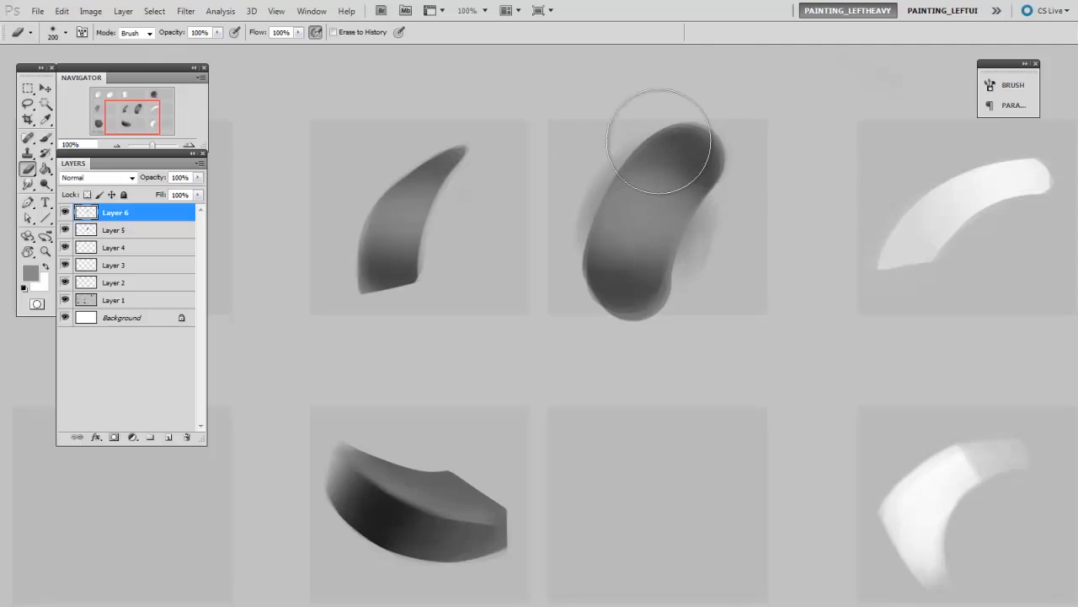
key("Delete")
- Carve the grey shape's concave inner curve with the 35 px hard round eraser
right_click(687, 260)
left_click(749, 339)
left_click(660, 348)
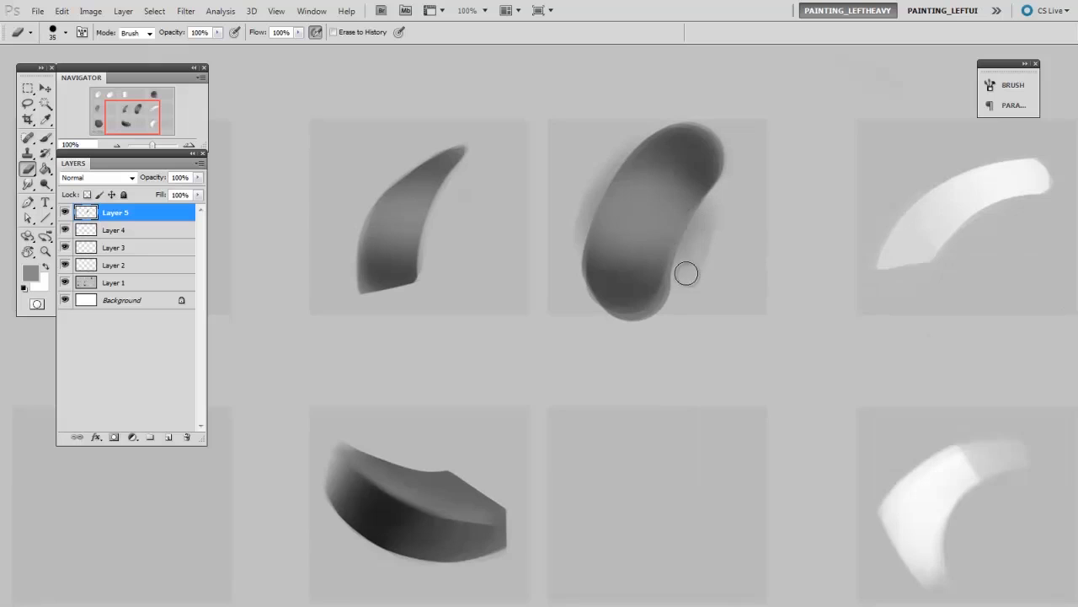
mouse_move(670, 305)
left_mouse_down()
mouse_move(679, 225)
mouse_move(719, 202)
left_mouse_up()
key("]")
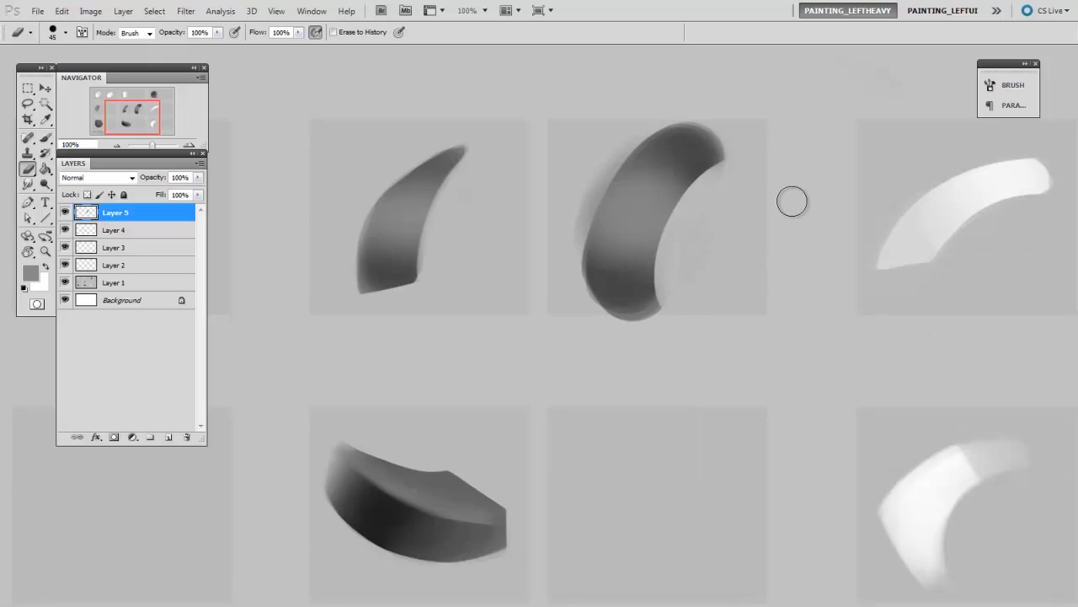
- Erase the grey shape's base, outer curve and tip to form the tapered horn silhouette
left_click_drag(582, 311, 664, 295)
mouse_move(583, 279)
left_mouse_down()
mouse_move(612, 168)
mouse_move(686, 135)
left_mouse_up()
left_click_drag(593, 199, 714, 139)
left_click_drag(670, 245, 728, 155)
mouse_move(588, 276)
left_mouse_down()
mouse_move(633, 171)
mouse_move(714, 143)
left_mouse_up()
key("[")
left_click_drag(597, 221, 587, 275)
left_click_drag(640, 298, 596, 308)
left_click_drag(664, 266, 708, 175)
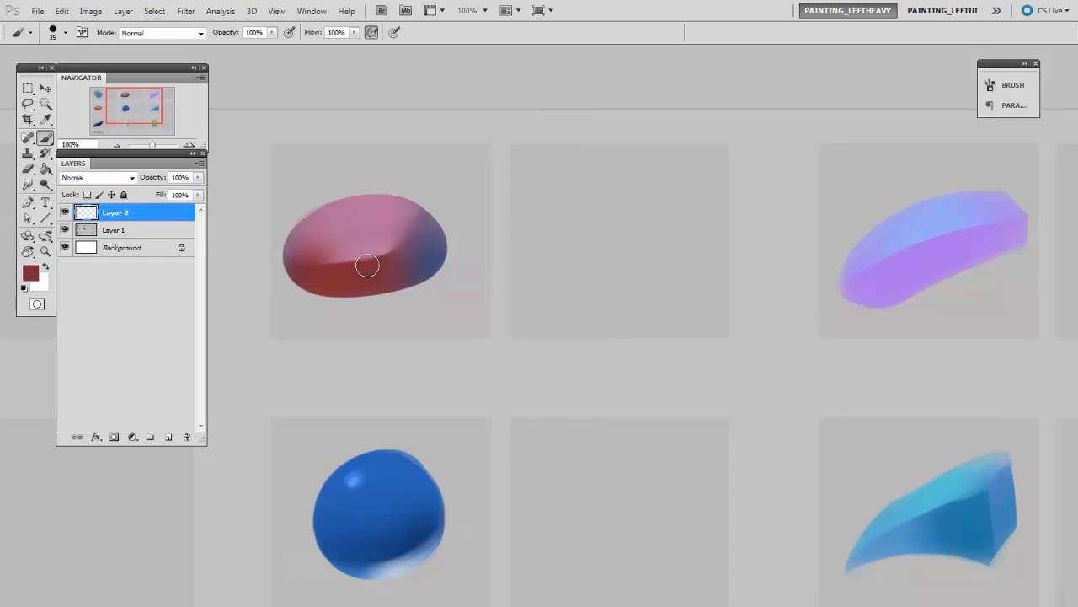
- Paint a dark red oval in the empty box beside the pink, red and blue reference form using a hard round brush
key("bracketright")
key("bracketright")
key("bracketright")
key("bracketright")
key("bracketright")
mouse_move(582, 224)
left_mouse_down()
mouse_move(614, 221)
mouse_move(642, 253)
mouse_move(585, 243)
mouse_move(621, 229)
mouse_move(573, 236)
mouse_move(606, 245)
mouse_move(595, 281)
mouse_move(624, 227)
left_mouse_up()
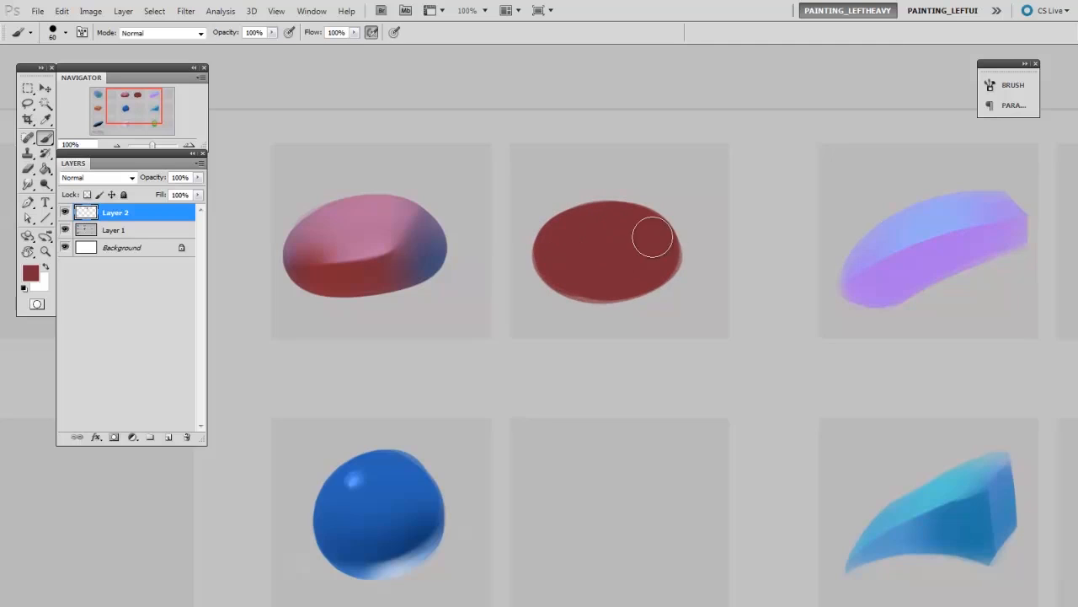
mouse_move(557, 276)
left_mouse_down()
mouse_move(596, 228)
mouse_move(638, 279)
mouse_move(573, 251)
mouse_move(660, 232)
mouse_move(549, 259)
left_mouse_up()
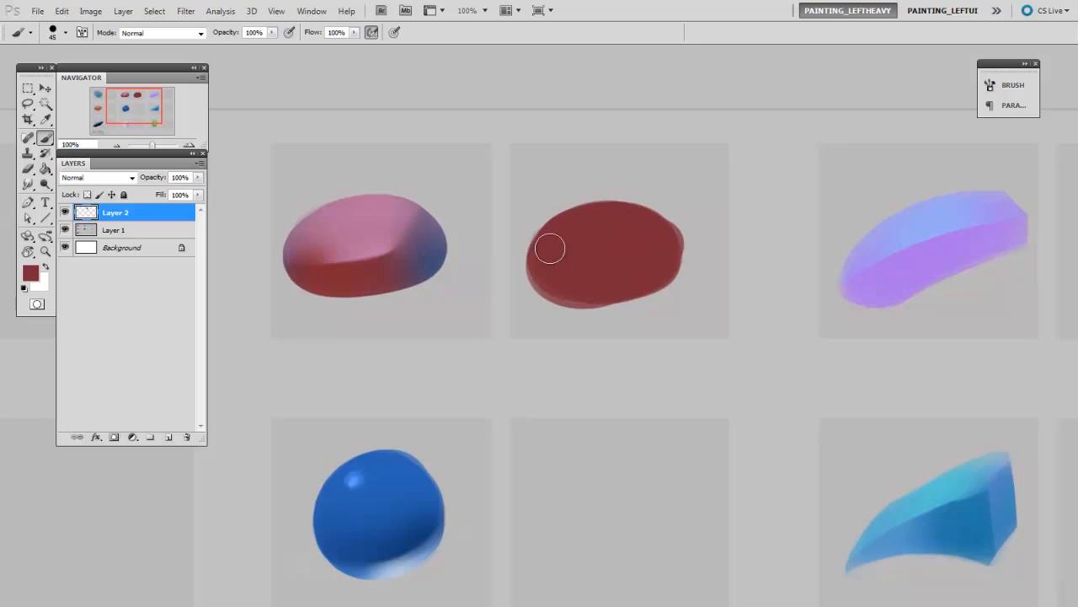
left_click_drag(632, 225, 590, 278)
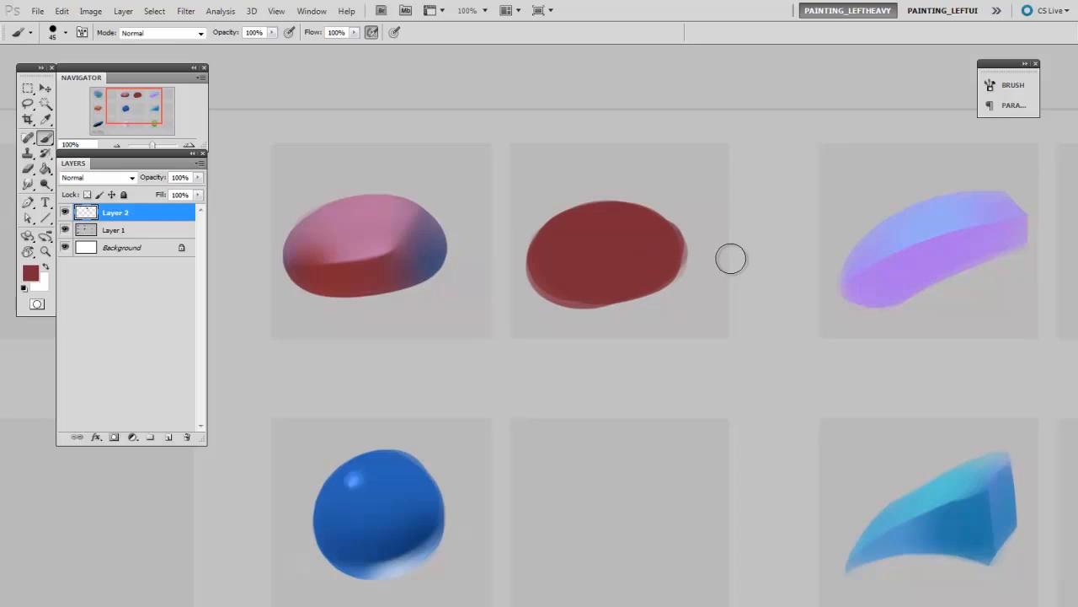
- Transform the red oval to about 96% width and 94% height, rotated about 7.4°
key("ctrl+t")
left_click_drag(683, 308, 686, 291)
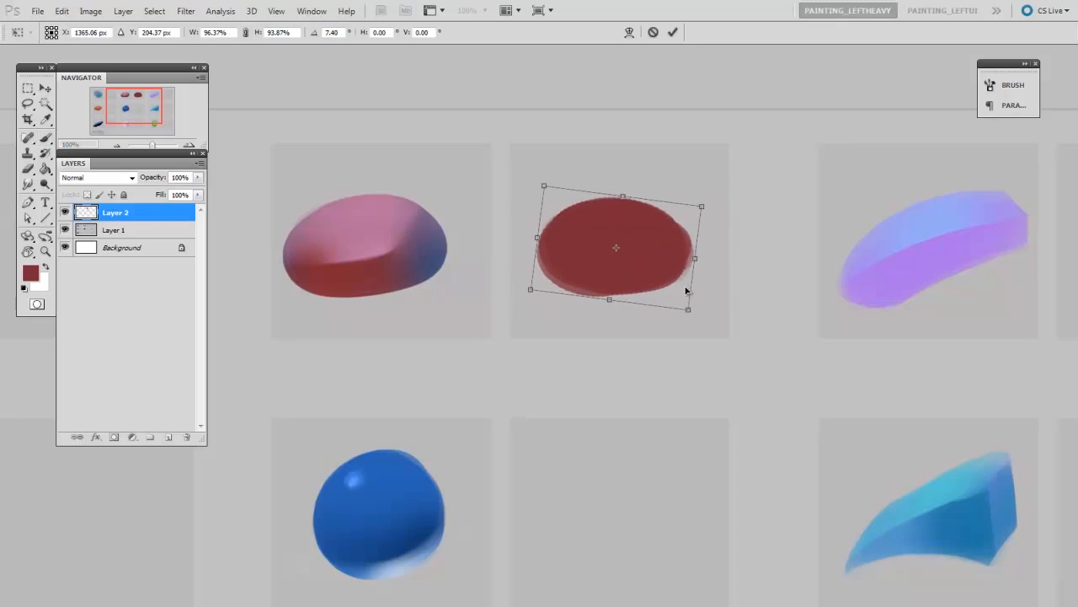
key("Escape")
- Add a new layer above the red oval and clip it to the oval's layer
key("ctrl+alt+shift+n")
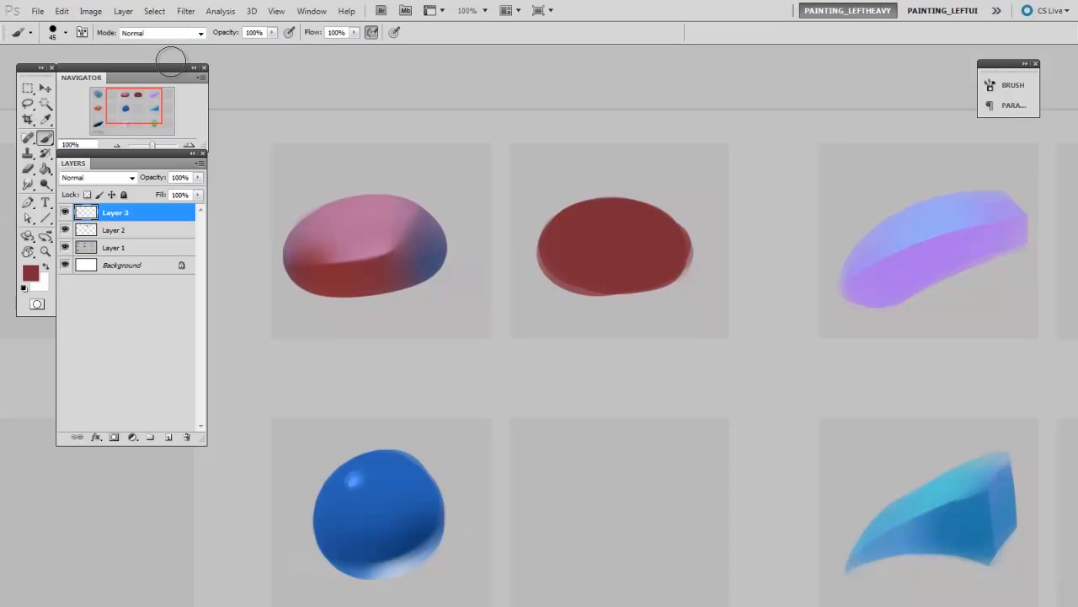
left_click(124, 11)
left_click(203, 187)
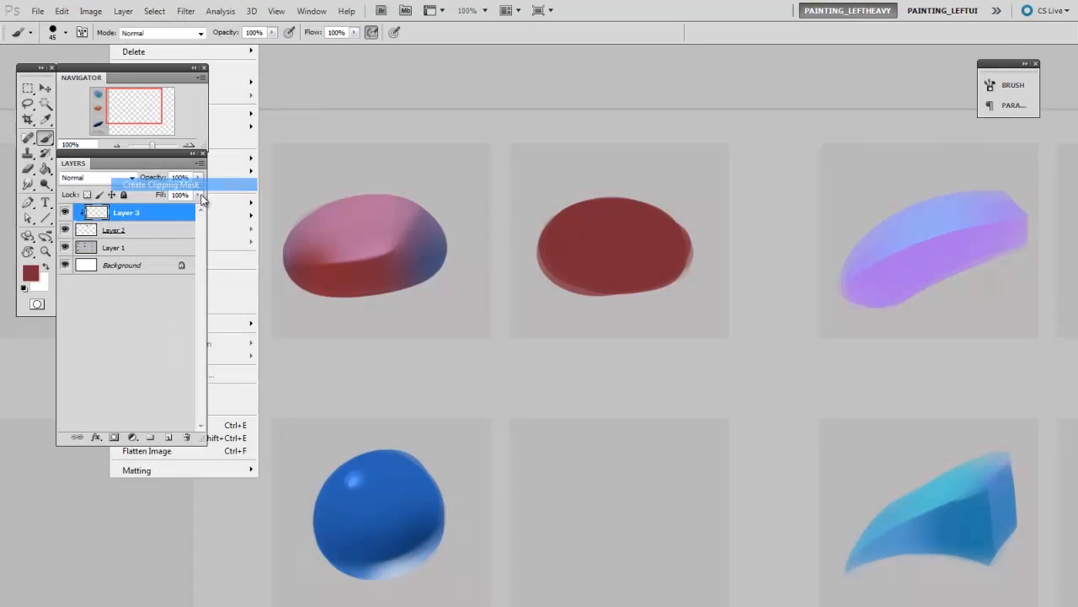
- Paint soft pink sampled from the reference over the oval's upper half with an enlarged soft round brush
right_click(557, 287)
left_click(580, 372)
left_click(628, 238)
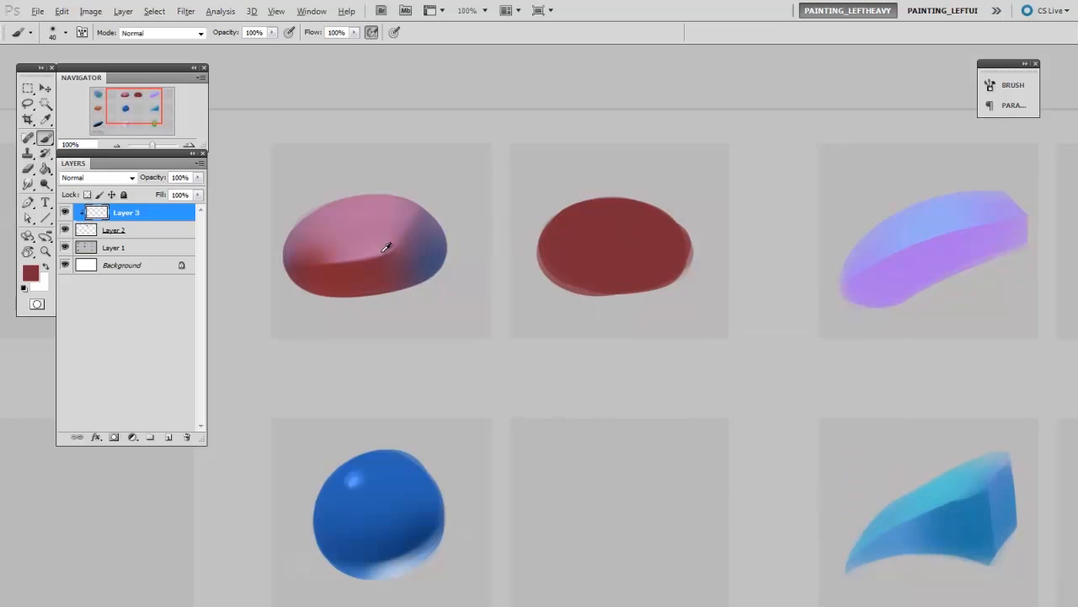
key("bracketright")
key("bracketright")
key("bracketright")
key("bracketright")
key("bracketright")
key("bracketright")
key("bracketright")
key("bracketright")
key("bracketright")
key("bracketright")
mouse_move(622, 195)
left_mouse_down()
mouse_move(619, 202)
mouse_move(538, 227)
mouse_move(671, 216)
mouse_move(550, 230)
mouse_move(650, 233)
mouse_move(637, 239)
mouse_move(548, 243)
mouse_move(647, 226)
mouse_move(590, 216)
mouse_move(560, 235)
mouse_move(662, 225)
mouse_move(581, 238)
left_mouse_up()
- Erase the lower part of the pink area to form a sharp edge between the top and front planes
key("e")
right_click(603, 244)
left_click_drag(567, 319, 570, 317)
key("bracketleft")
key("bracketleft")
key("bracketleft")
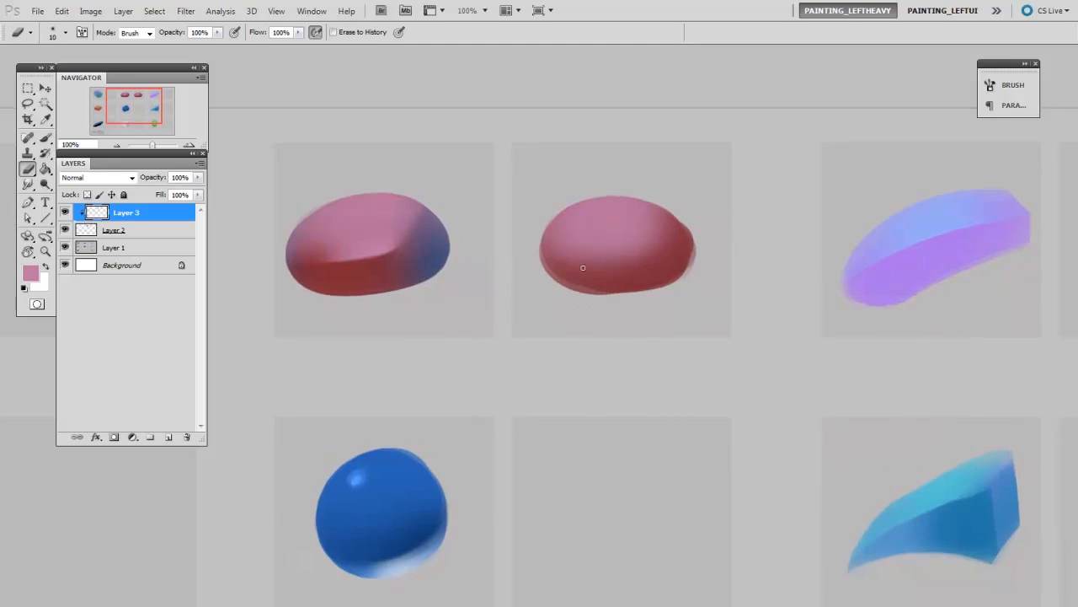
mouse_move(629, 258)
left_mouse_down()
mouse_move(547, 259)
mouse_move(606, 256)
mouse_move(563, 270)
left_mouse_up()
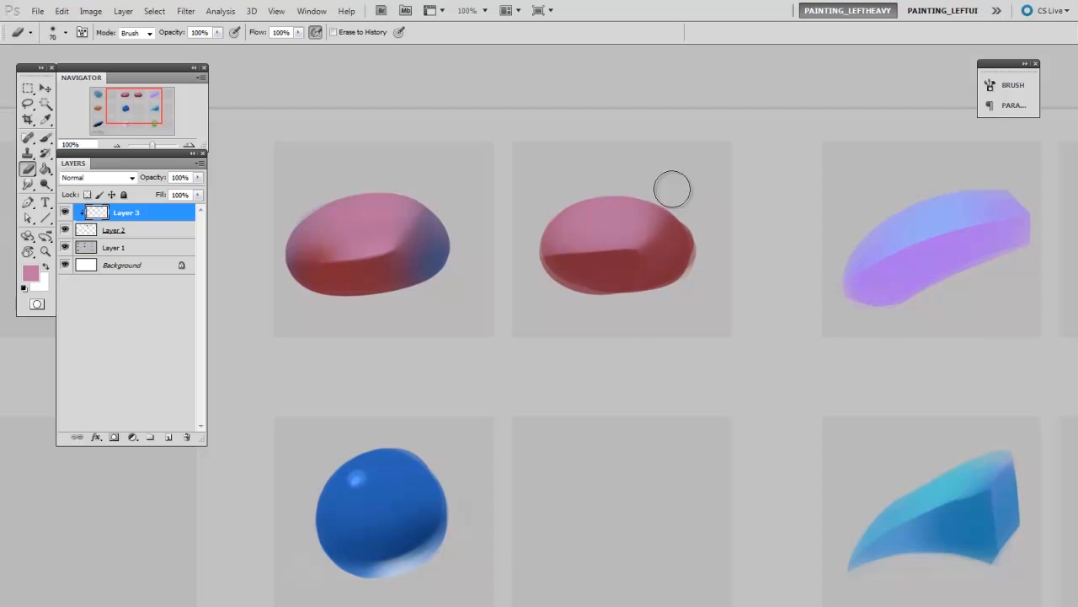
- Soften the right-hand transition between pink and red with a soft eraser at 50 px
scroll(691, 241, "up", 1)
key("[")
key("[")
key("[")
key("[")
key("[")
key("[")
key("[")
key("[")
key("[")
key("[")
key("bracketright")
key("bracketright")
key("bracketright")
key("bracketright")
key("bracketright")
key("bracketright")
key("bracketright")
key("bracketright")
key("bracketright")
key("bracketright")
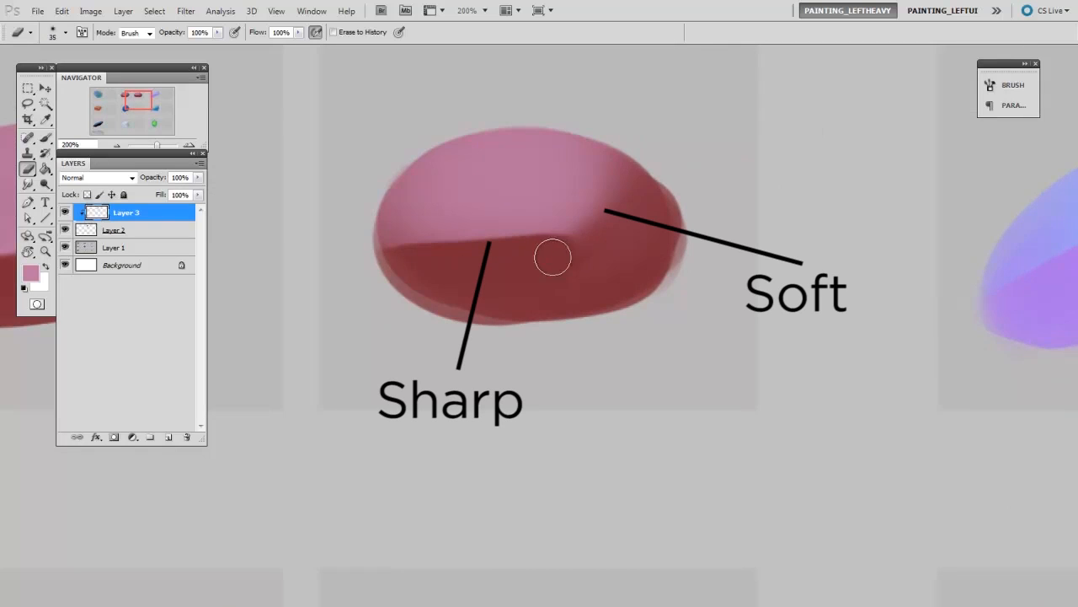
key("bracketright")
key("bracketright")
key("bracketright")
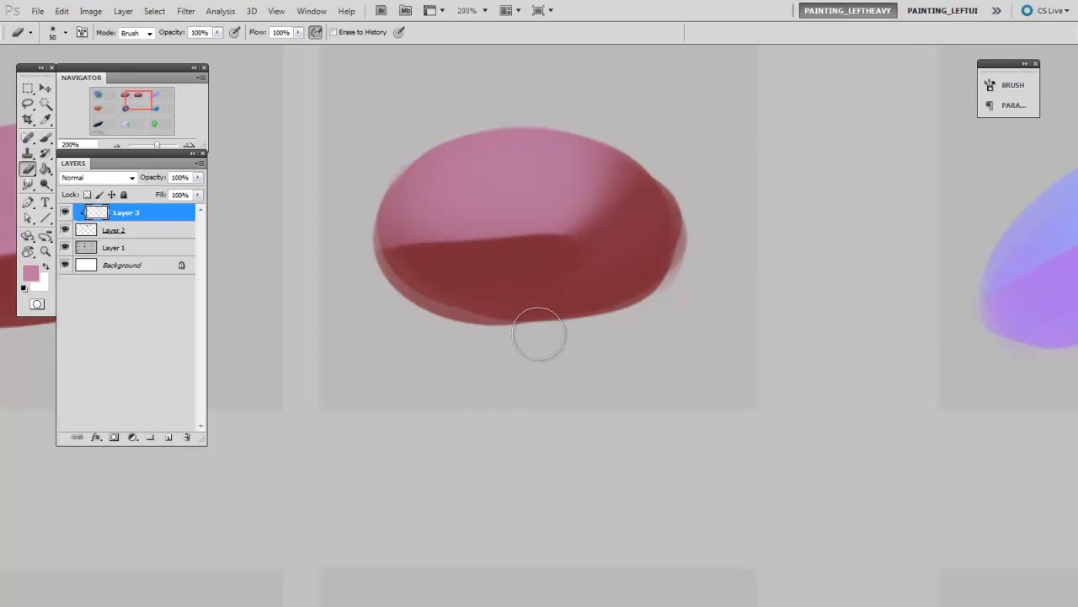
mouse_move(592, 294)
left_mouse_down()
mouse_move(708, 241)
mouse_move(700, 281)
left_mouse_up()
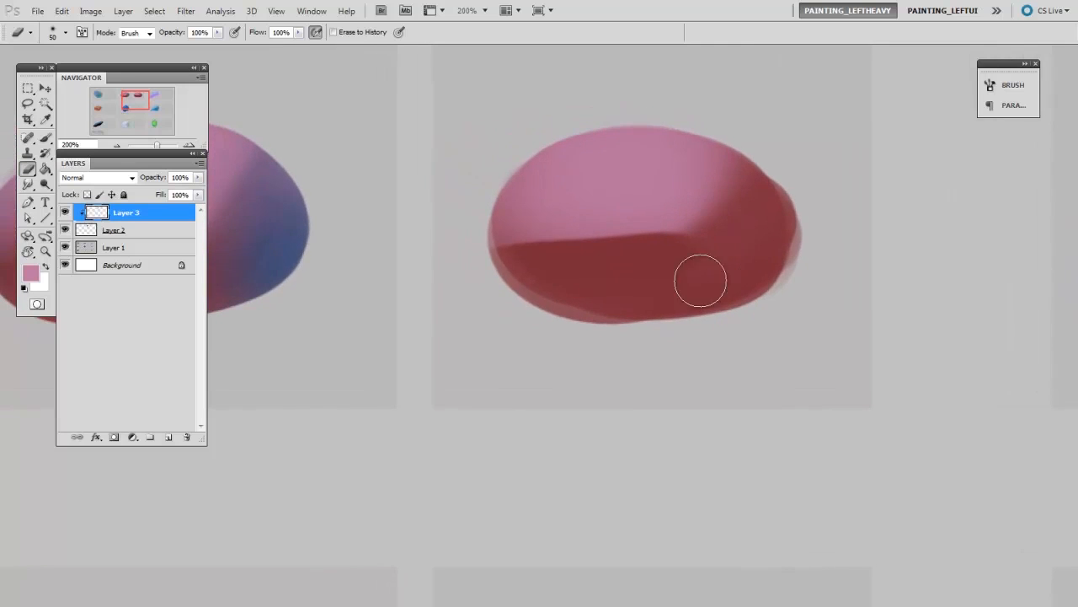
key("ctrl+minus")
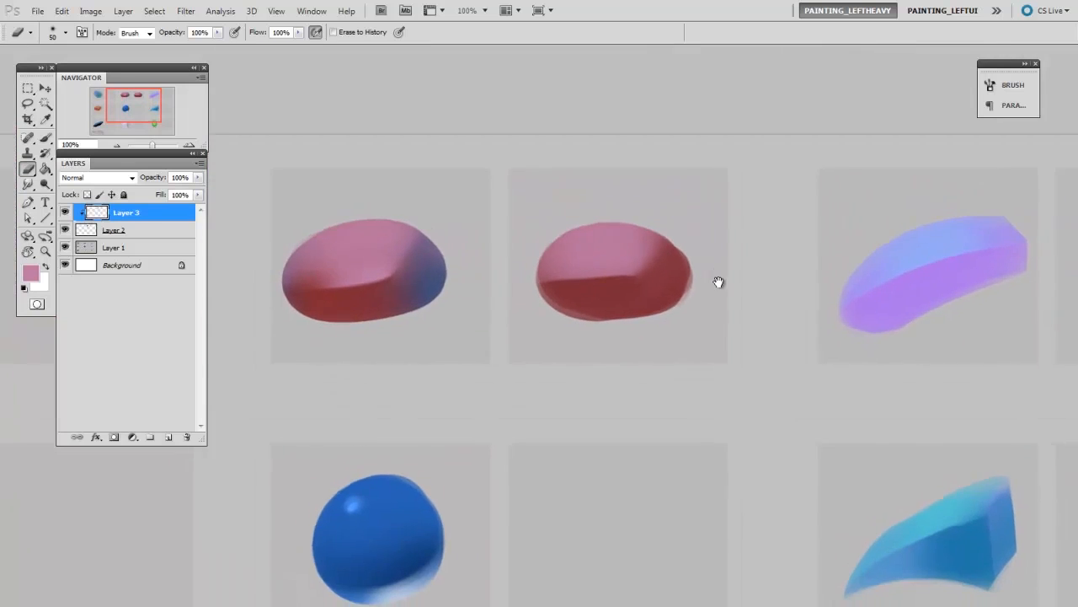
- Lightly fade the pink on the oval's top plane with a 150 px soft eraser
key("bracketright")
key("bracketright")
key("bracketright")
key("bracketright")
key("bracketright")
key("bracketright")
key("bracketright")
left_click_drag(577, 276, 602, 240)
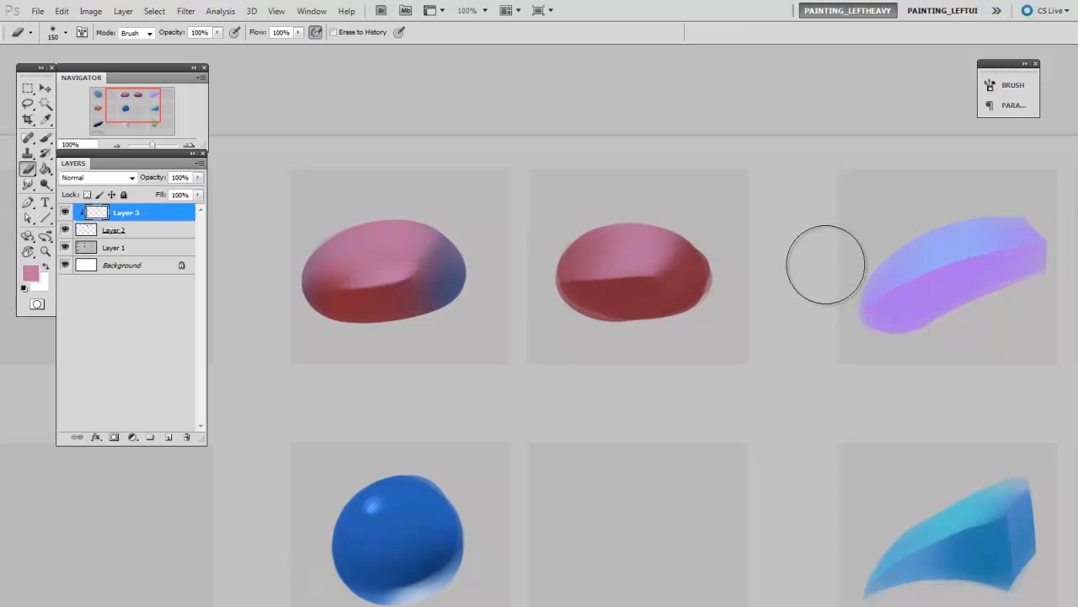
- On a new clipped layer, paint soft blue sampled from the reference along the oval's right end and left edge
key("ctrl+shift+alt+n")
key("ctrl+alt+g")
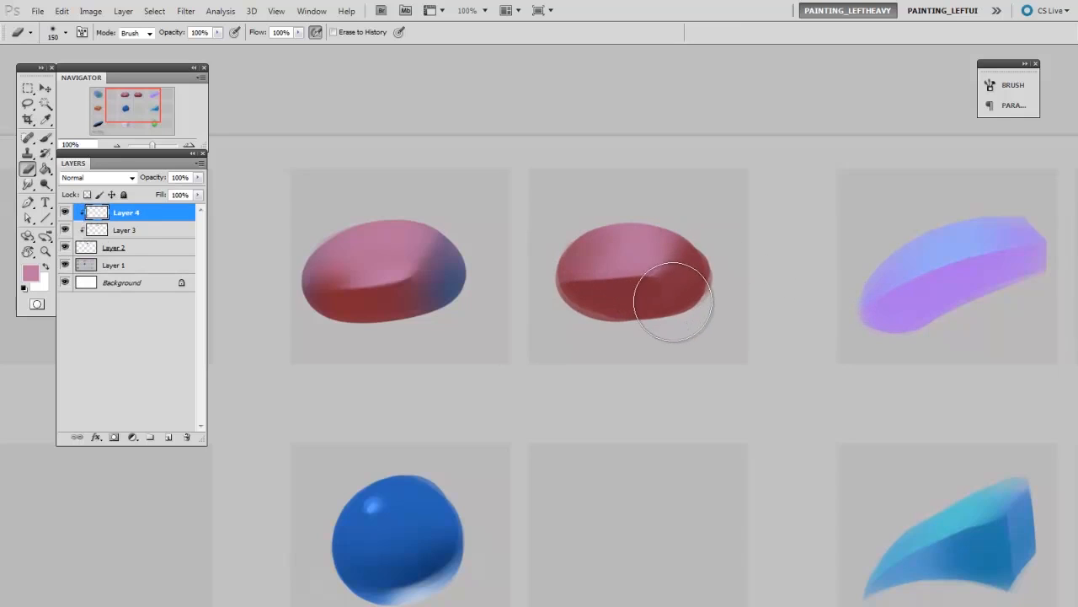
key("b")
left_click(463, 271, "alt")
key("bracketleft")
key("bracketleft")
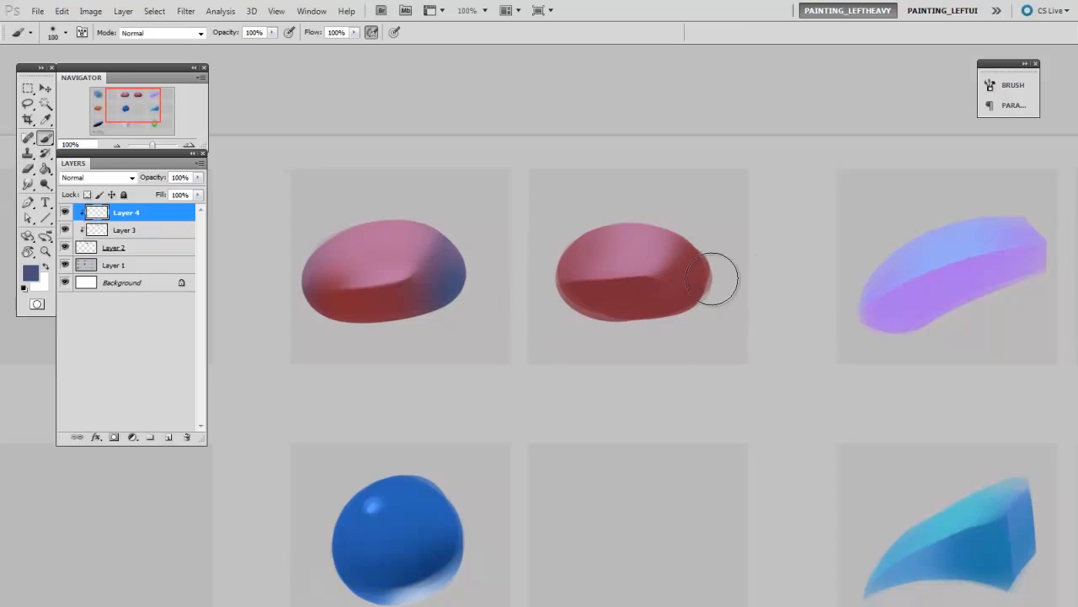
mouse_move(709, 255)
left_mouse_down()
mouse_move(694, 225)
mouse_move(697, 281)
mouse_move(715, 241)
left_mouse_up()
key("bracketright")
key("bracketright")
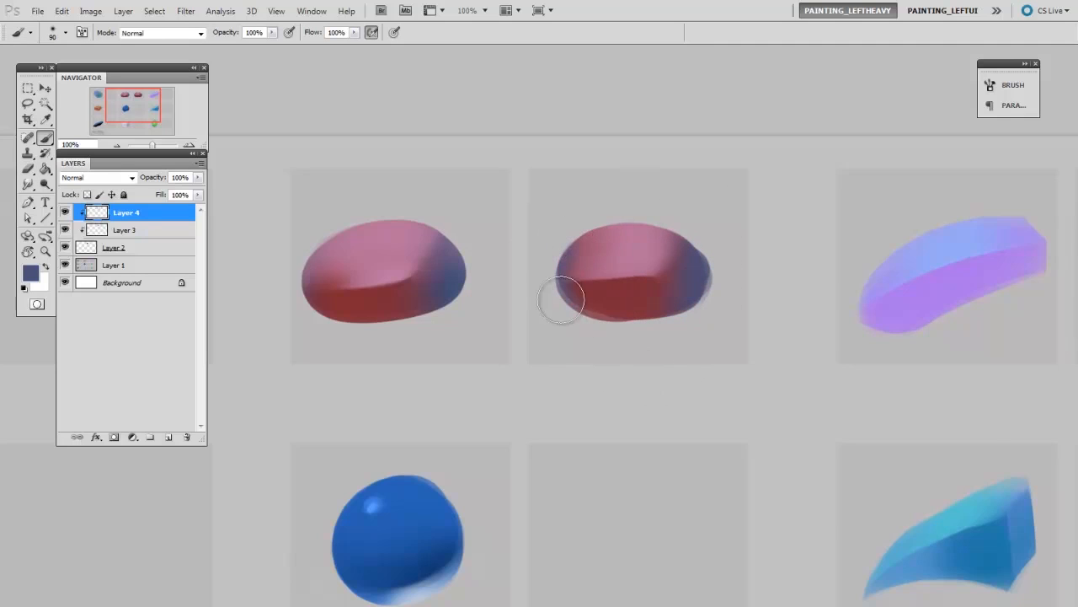
- Erase the excess blue from the oval's left end, refining with the eraser at 60 px
key("e")
right_click(646, 282)
left_click(641, 358)
left_click_drag(595, 363, 593, 366)
key("bracketright")
key("bracketright")
key("bracketright")
key("bracketright")
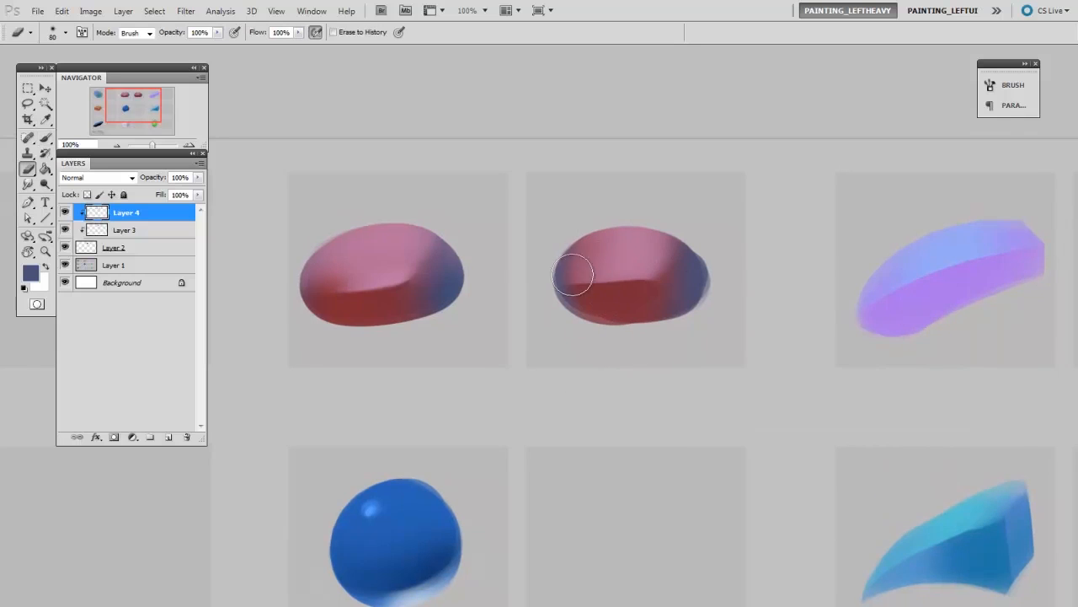
key("ctrl+plus")
key("ctrl+plus")
key("bracketleft")
key("bracketleft")
key("ctrl+minus")
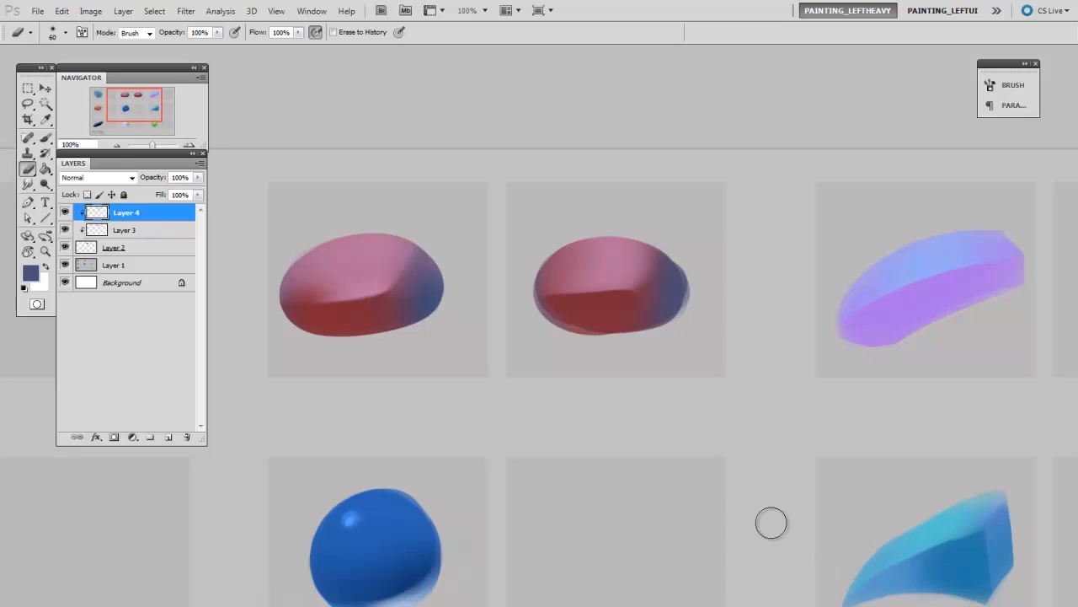
- Merge the worksheet's Layer 1 down into the Background layer
left_click(156, 268, "shift")
key("ctrl+e")
key("ctrl+e")
key("ctrl+minus")
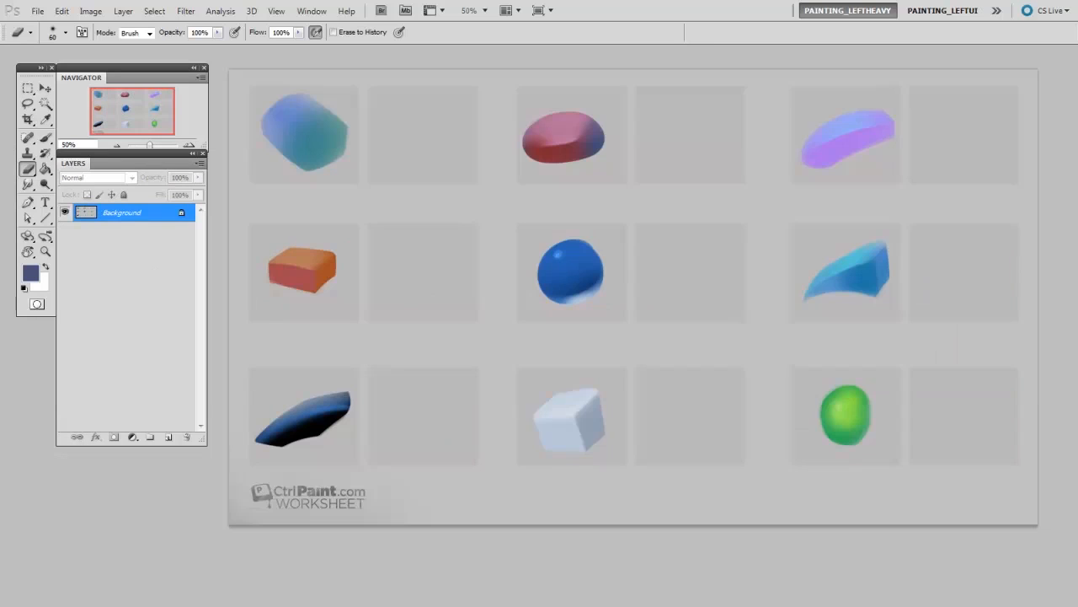